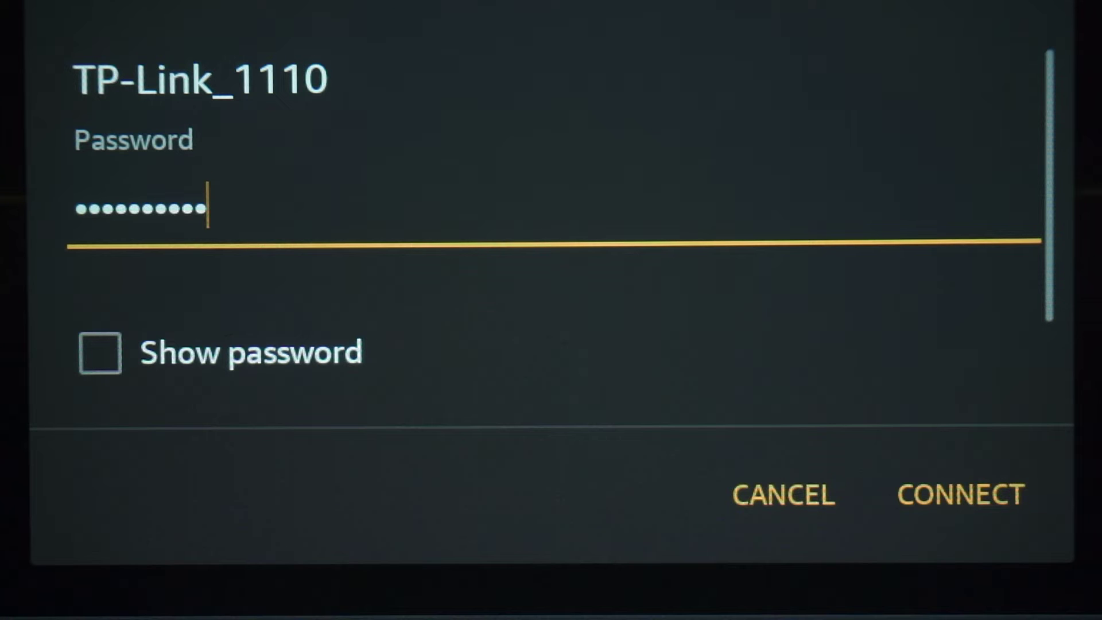
# Step: Join the TP-Link_1110 network using the Wi-Fi password from the router's label
pyautogui.click(960, 494)
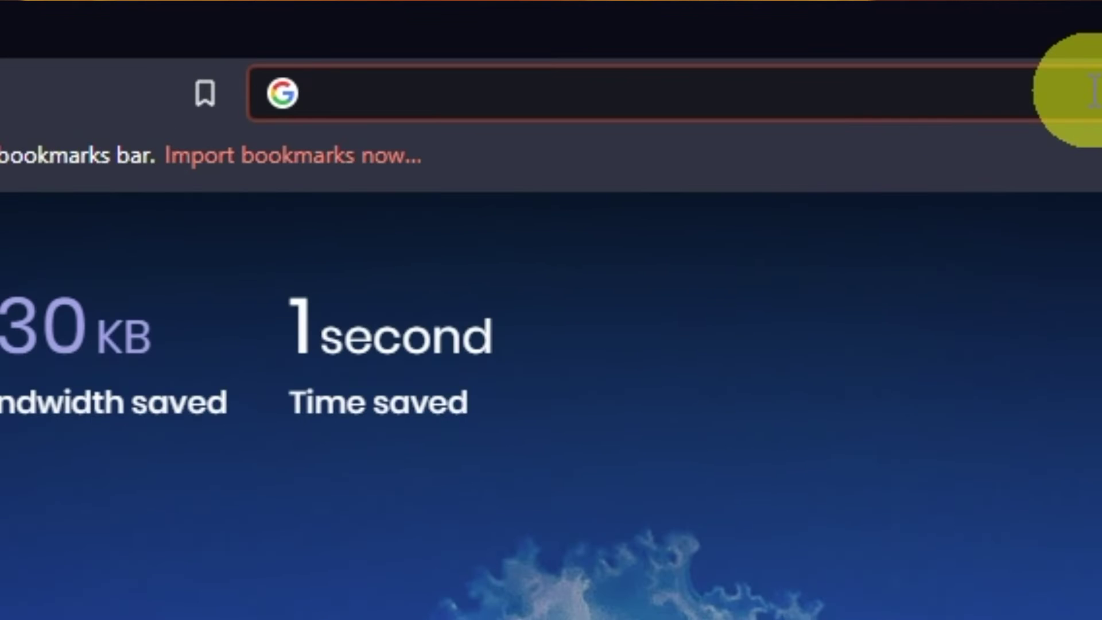
# Step: Go to the router login address 192.168.1.1 in Brave
pyautogui.write('192.')
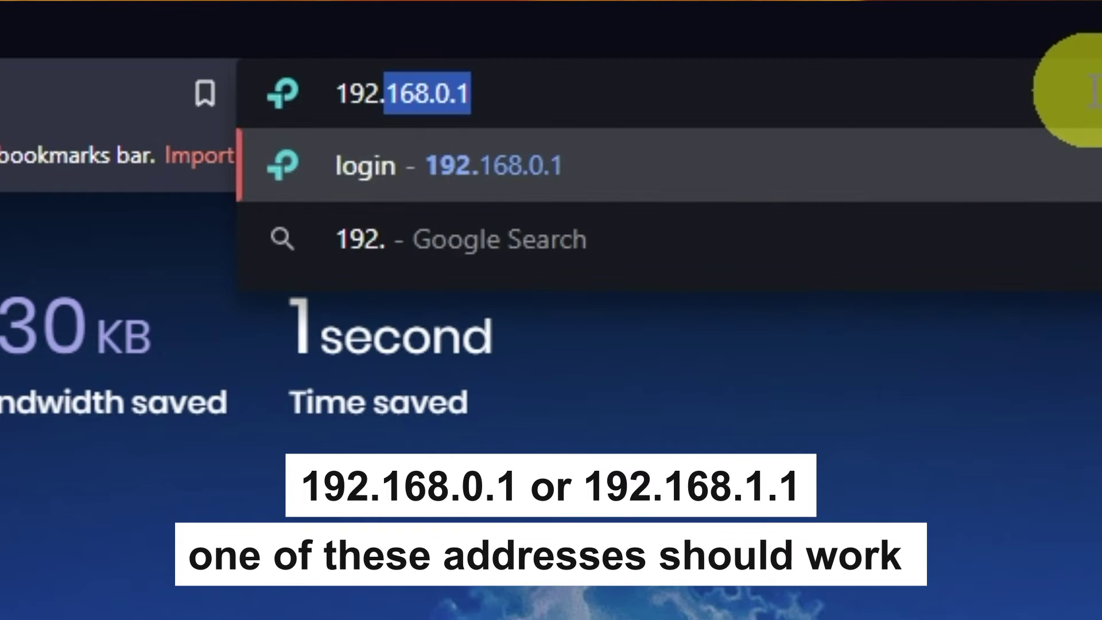
pyautogui.write('168.')
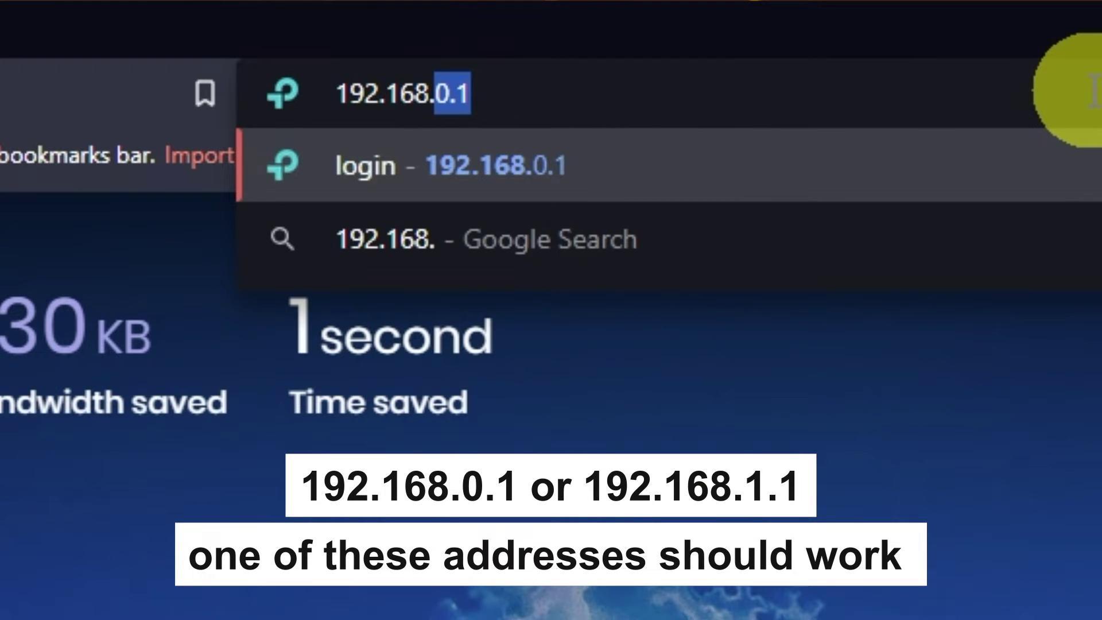
pyautogui.write('1.1')
pyautogui.press('Return')
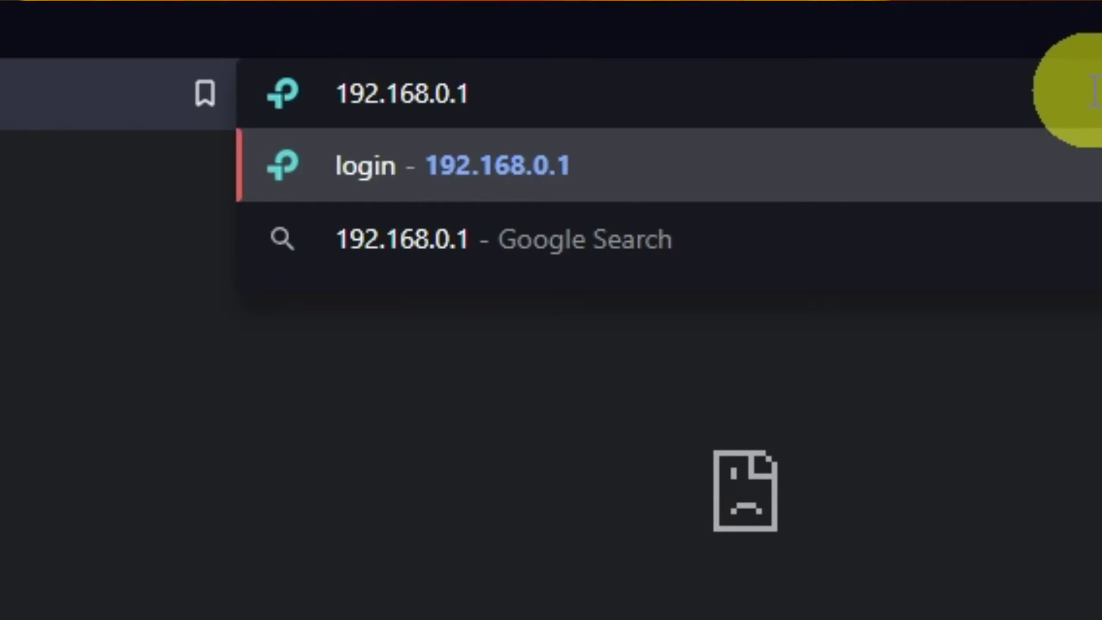
# Step: Load the router's admin page at 192.168.0.1 from the address bar suggestion
pyautogui.press('Return')
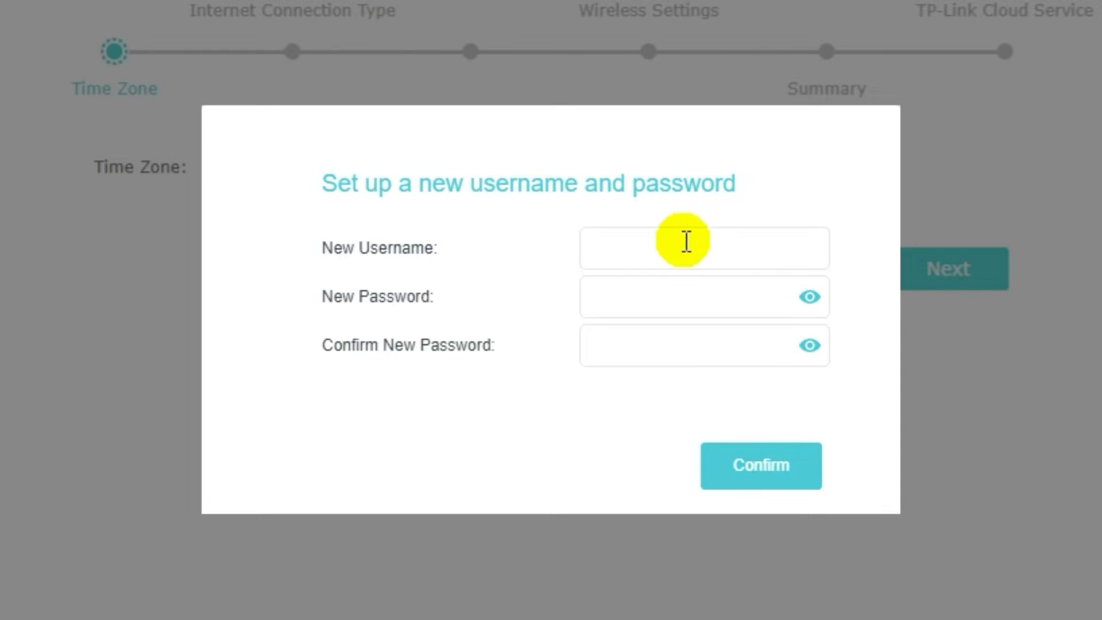
# Step: Create the new admin username and password, confirm the password, and save them
pyautogui.click(687, 250)
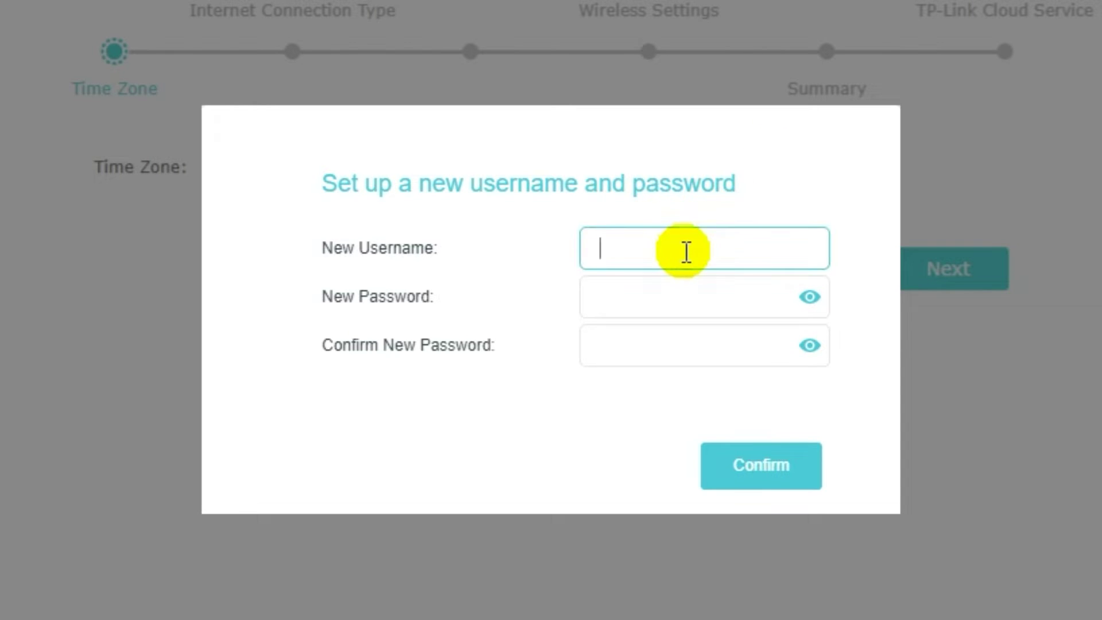
pyautogui.write('na')
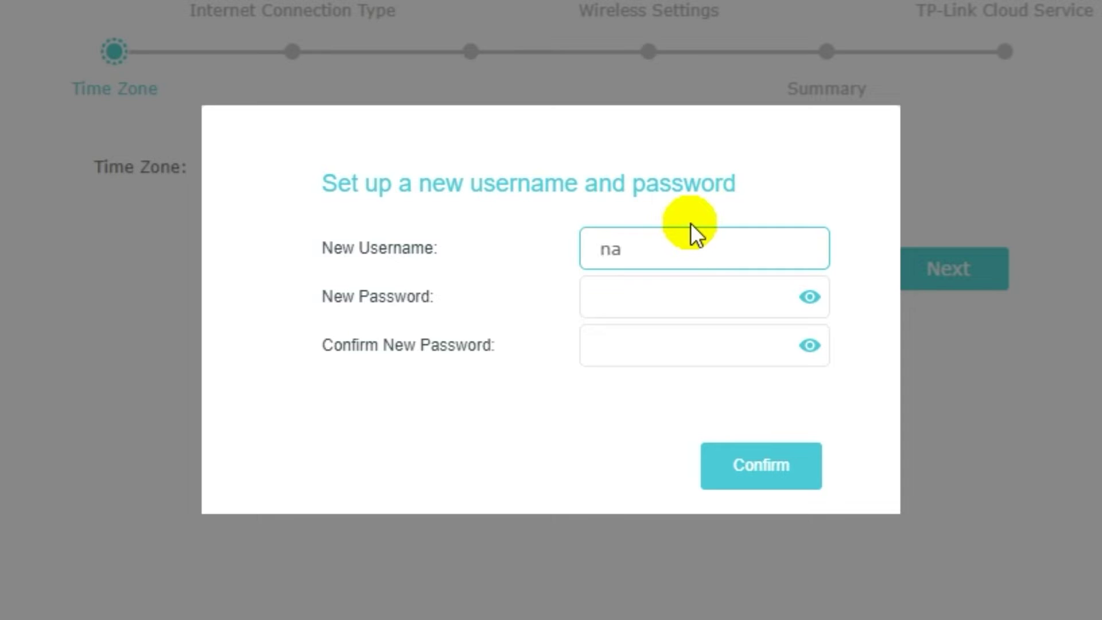
pyautogui.write('me')
pyautogui.click(668, 291)
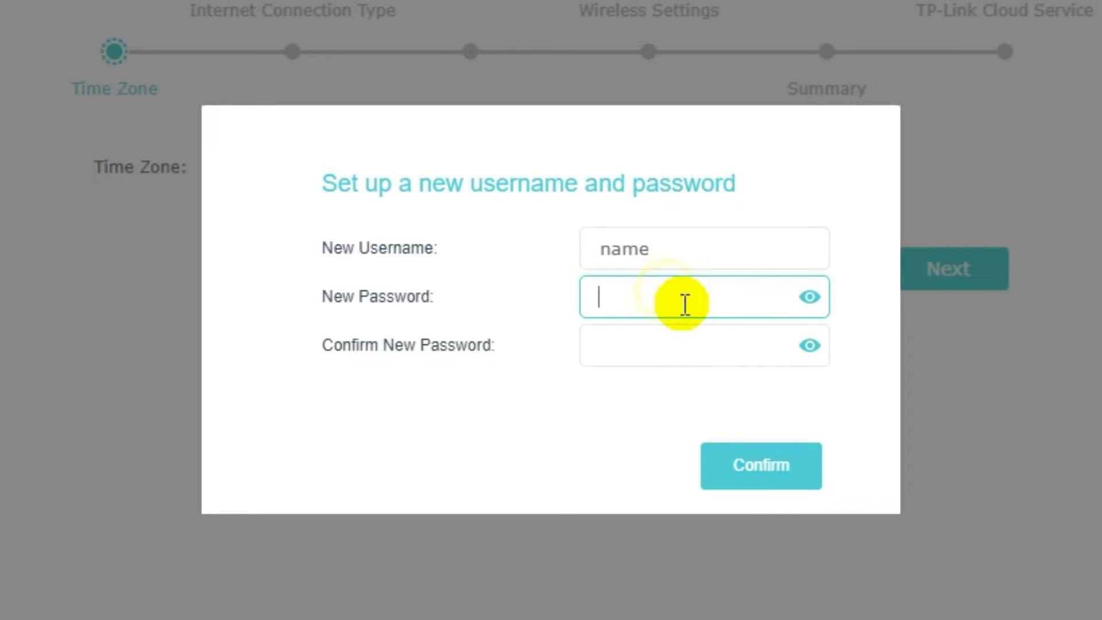
pyautogui.write('password')
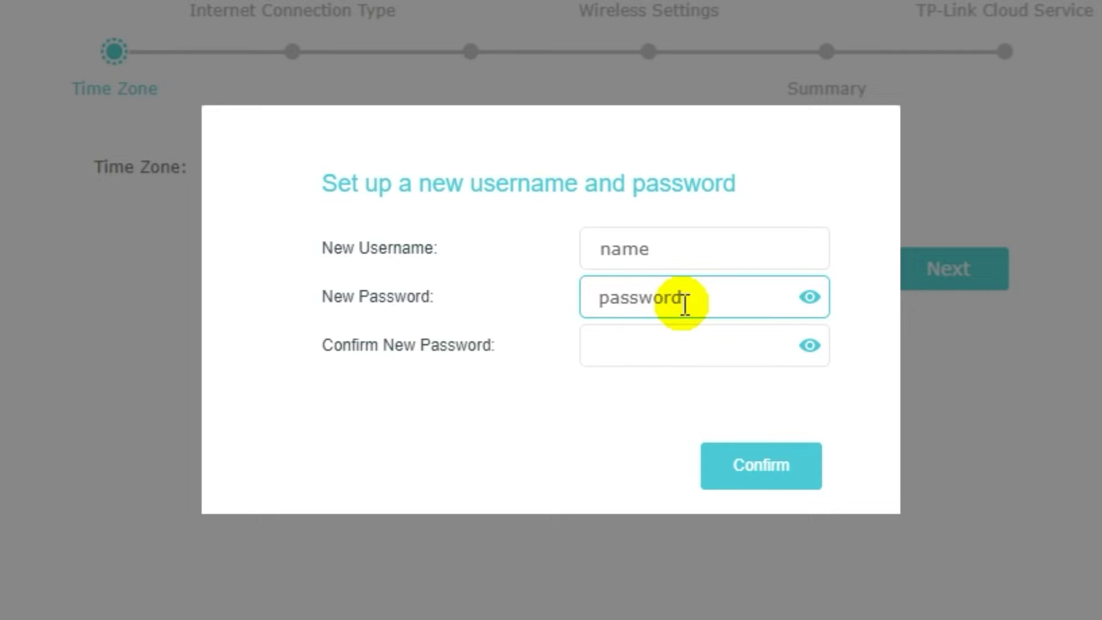
pyautogui.click(677, 339)
pyautogui.write('password')
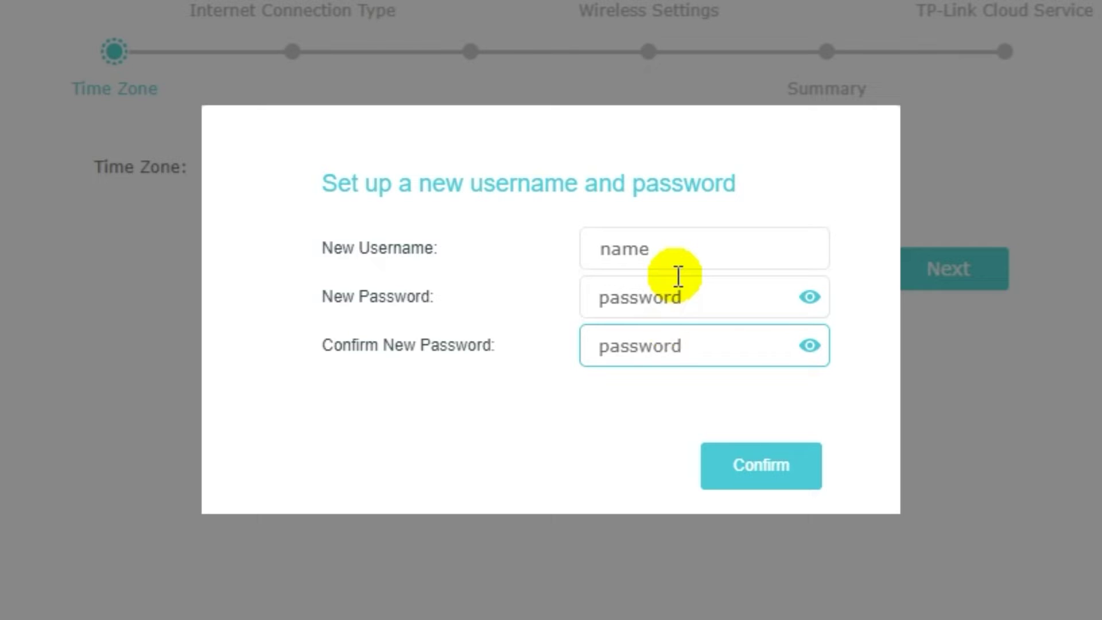
pyautogui.click(760, 470)
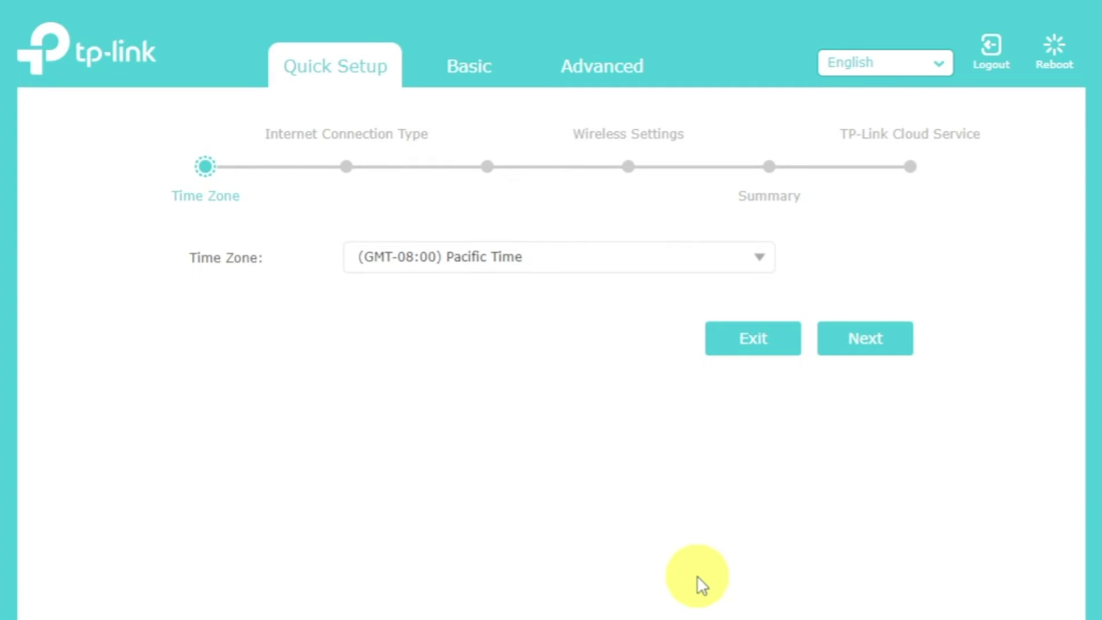
# Step: Keep the time zone at (GMT-08:00) Pacific Time and move to the connection type step
pyautogui.click(760, 257)
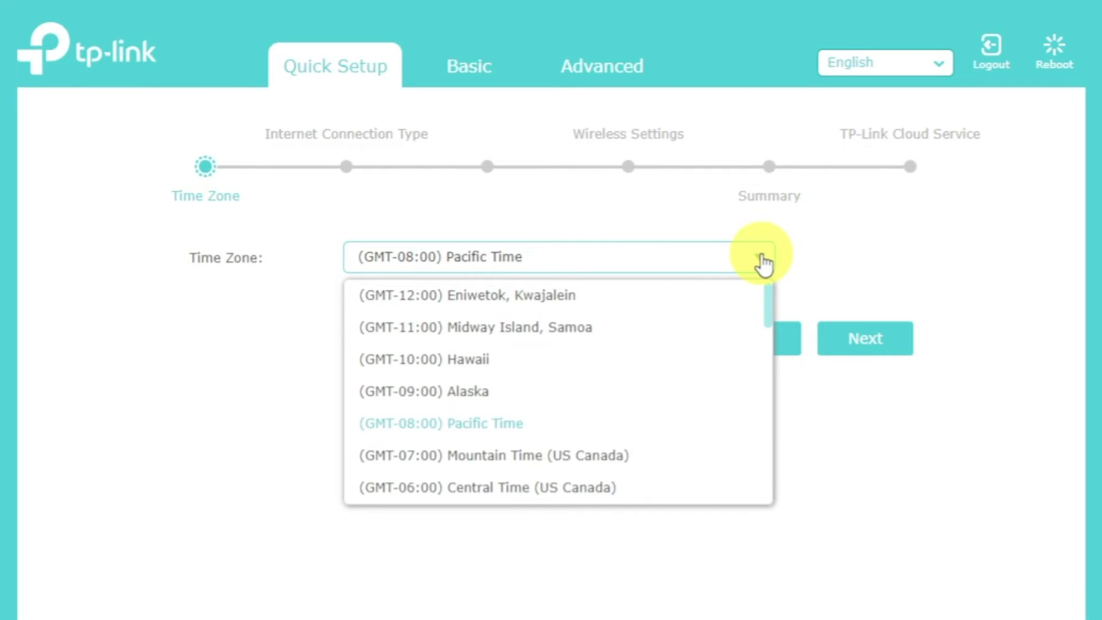
pyautogui.click(762, 258)
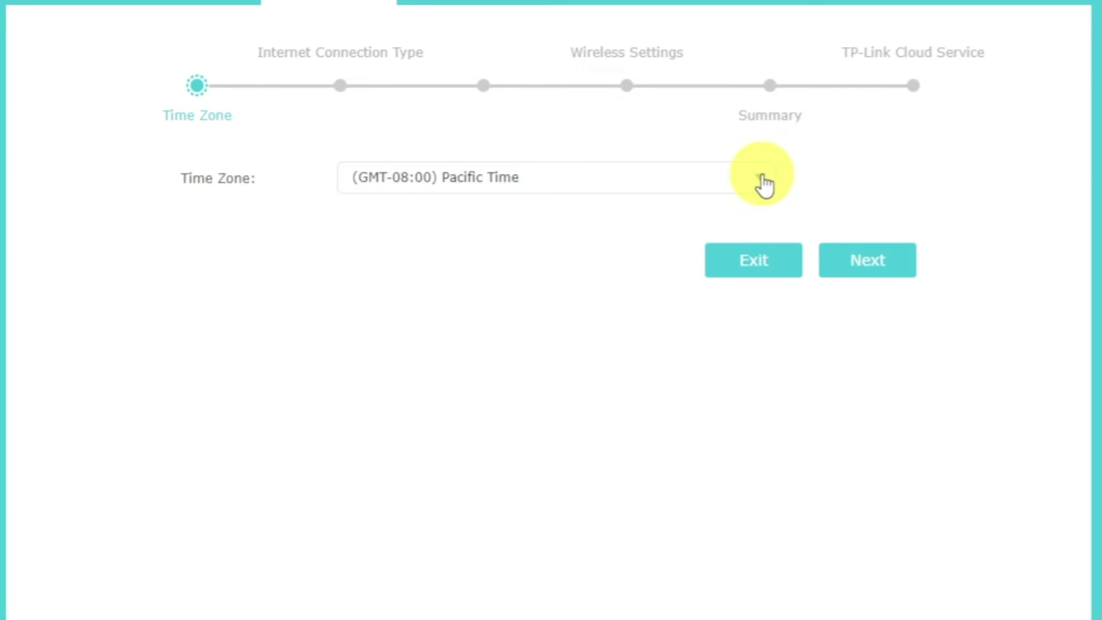
pyautogui.click(884, 255)
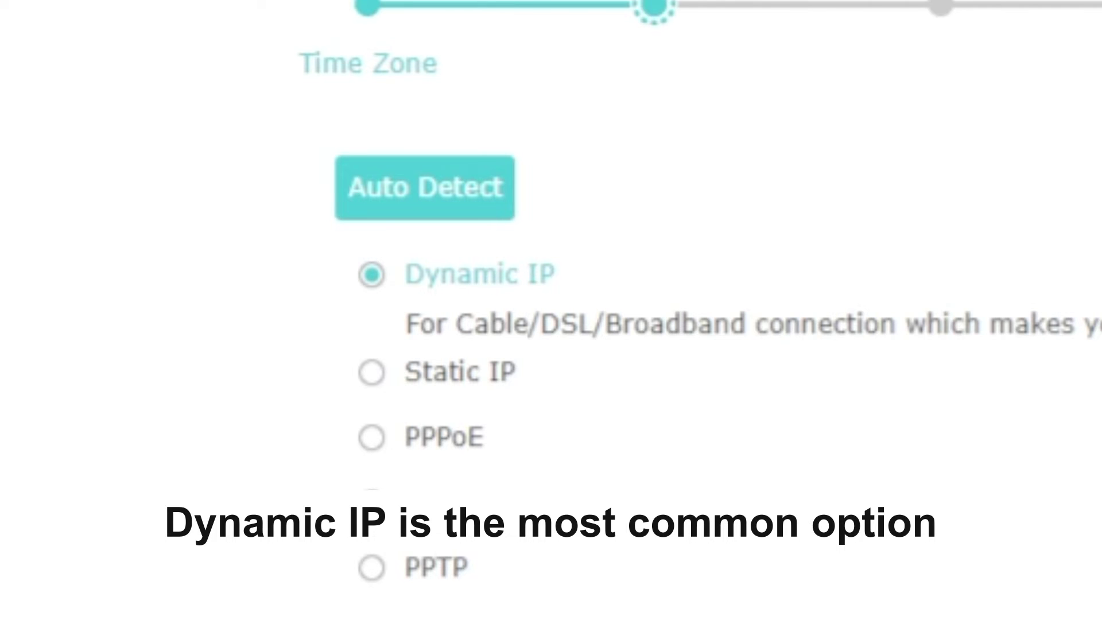
# Step: Auto-detect Dynamic IP as the connection type and continue without cloning the MAC address
pyautogui.click(466, 192)
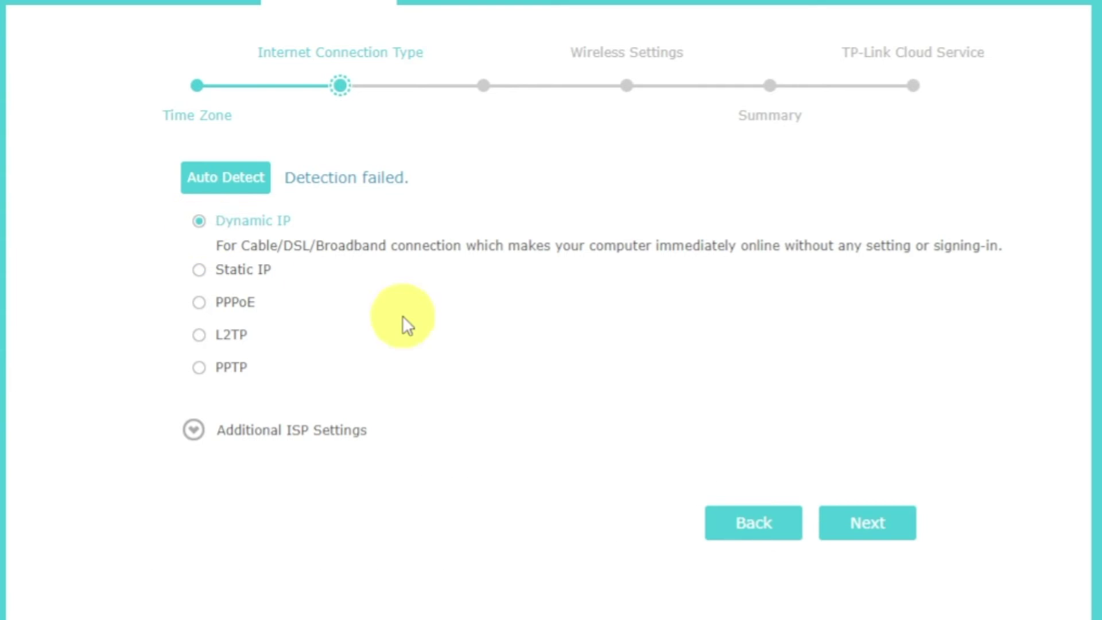
pyautogui.click(865, 523)
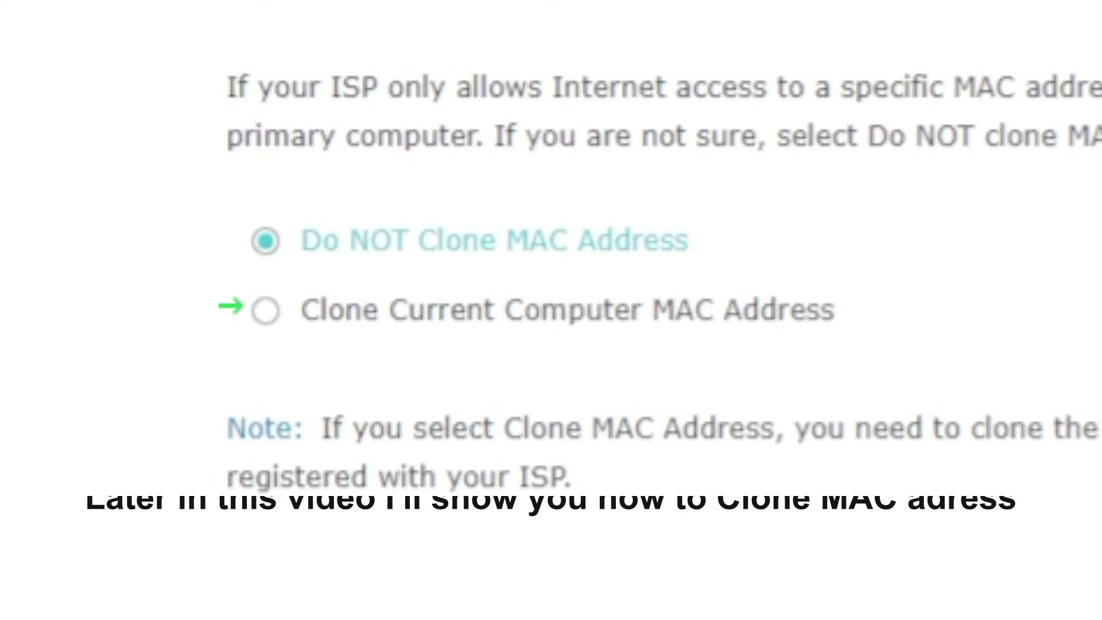
pyautogui.click(924, 464)
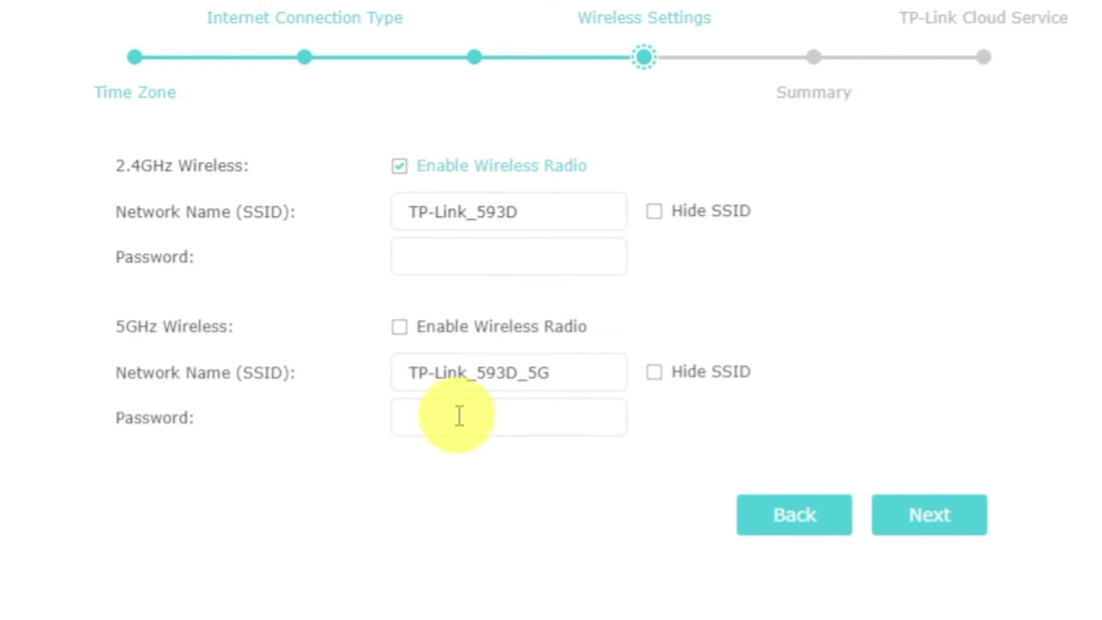
# Step: Enable 5GHz and give both the 2.4GHz and 5GHz networks Wi-Fi passwords
pyautogui.click(400, 329)
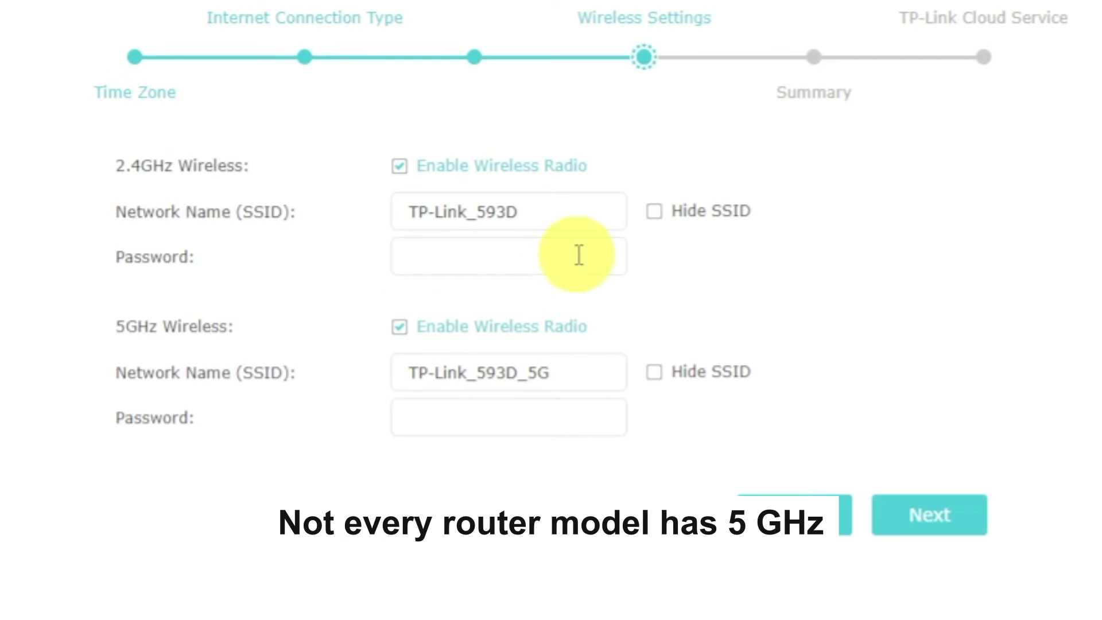
pyautogui.click(590, 209)
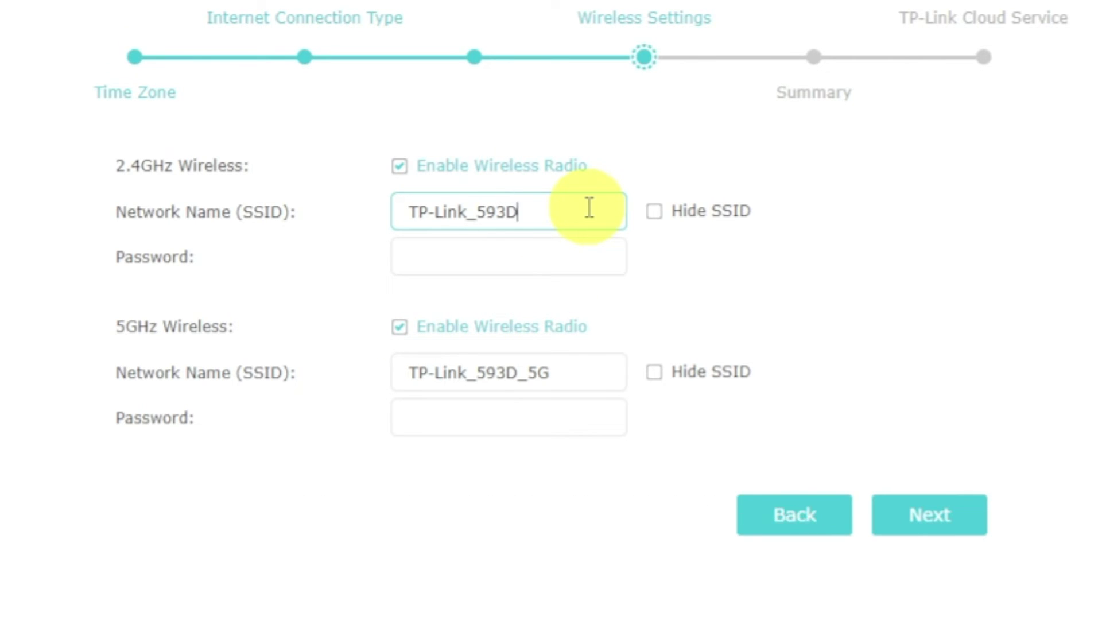
pyautogui.click(589, 256)
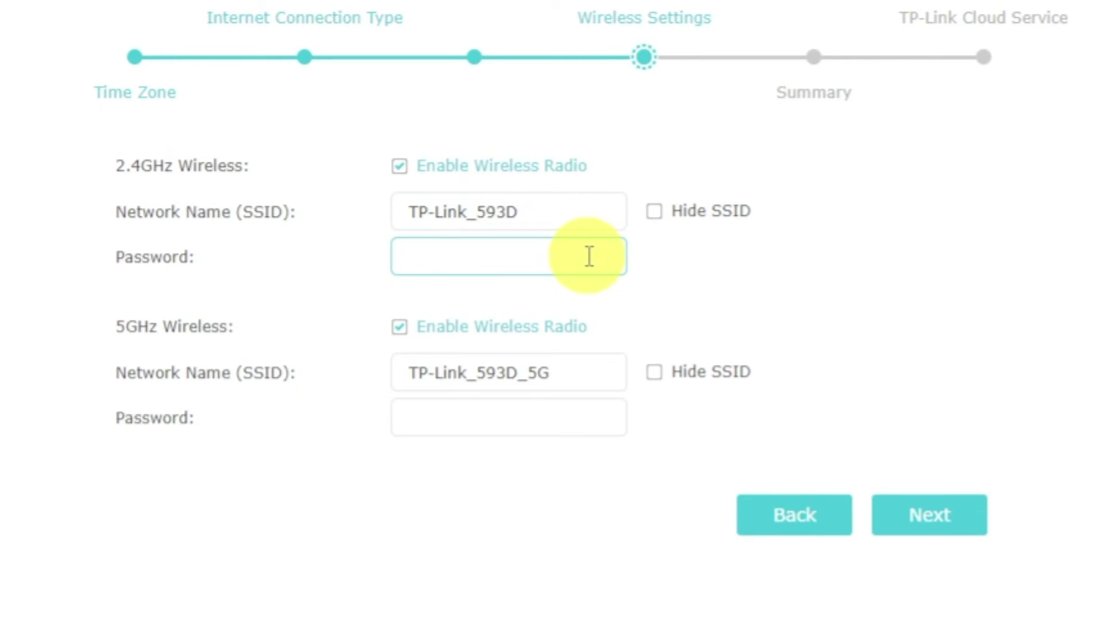
pyautogui.write('2345678')
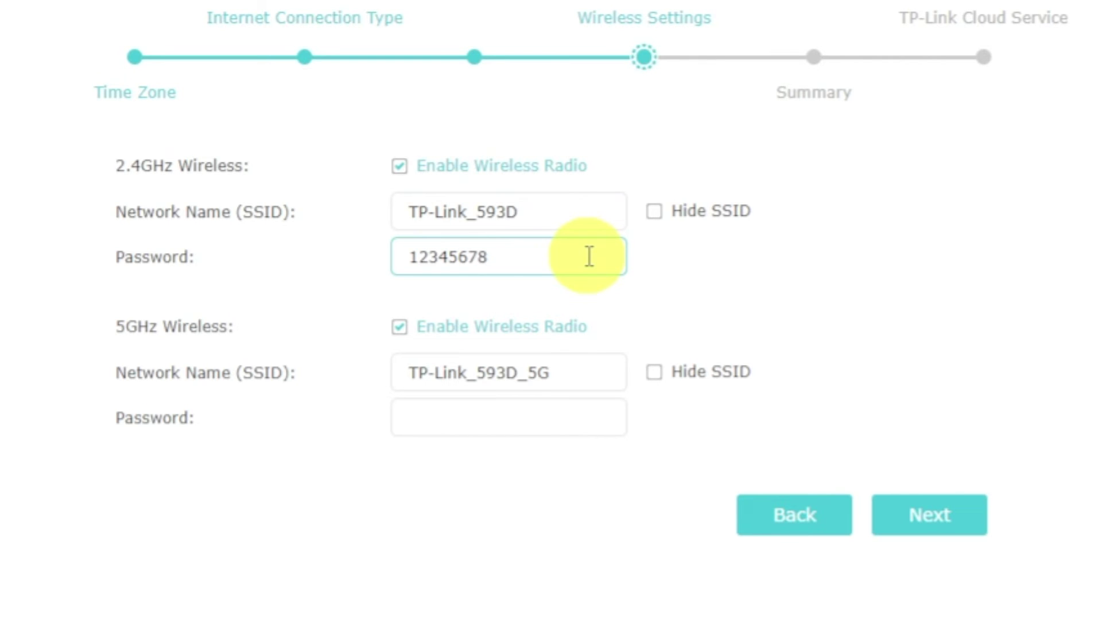
pyautogui.click(580, 417)
pyautogui.write('1')
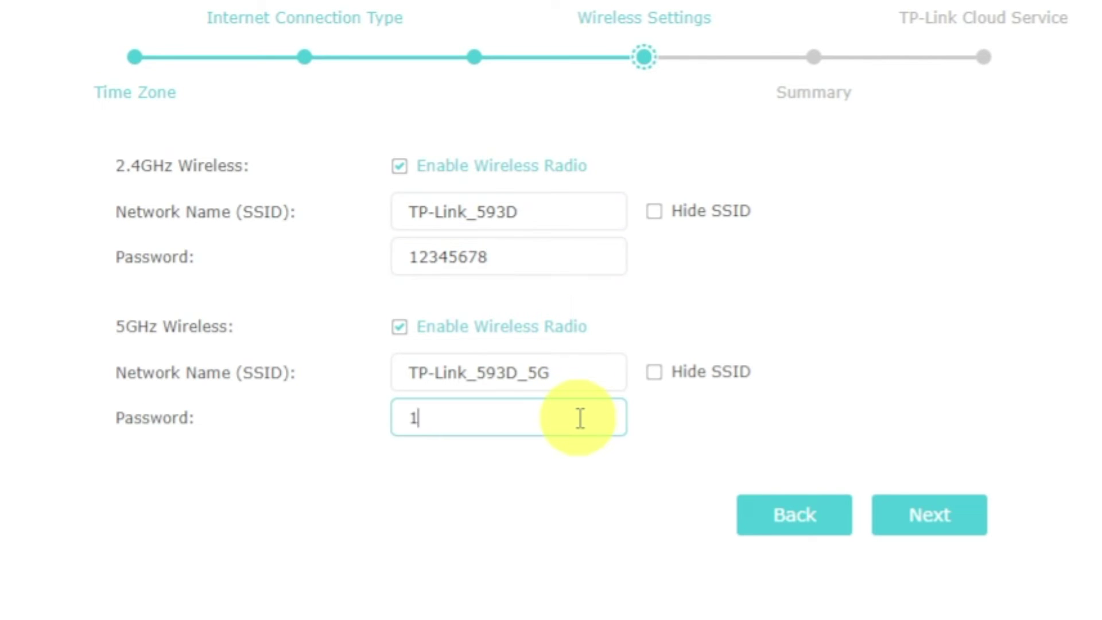
pyautogui.write('2345678')
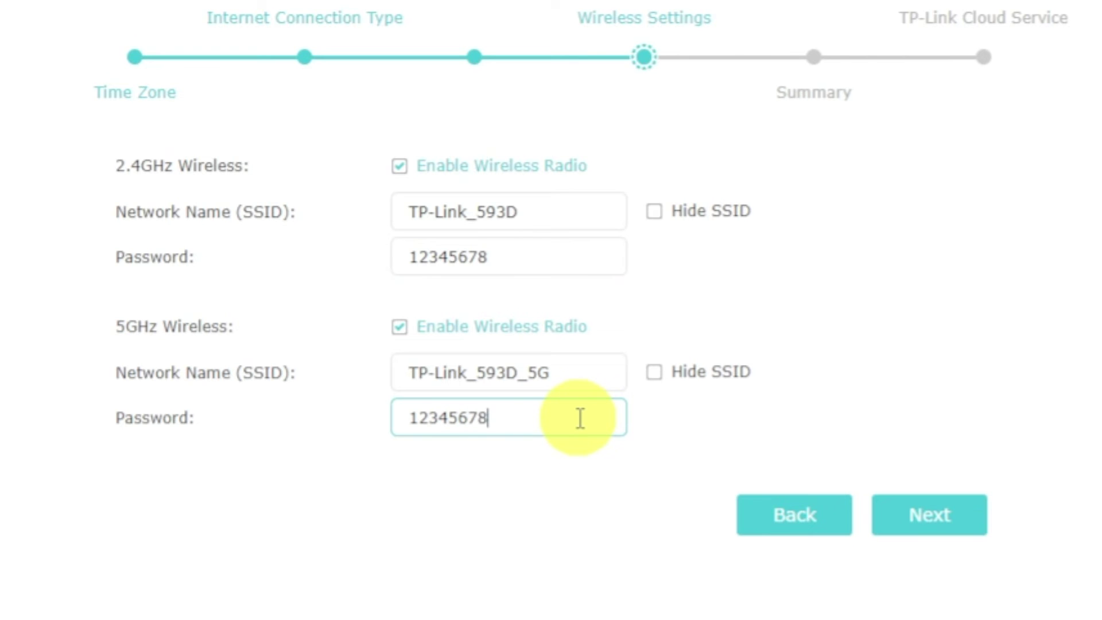
pyautogui.click(905, 514)
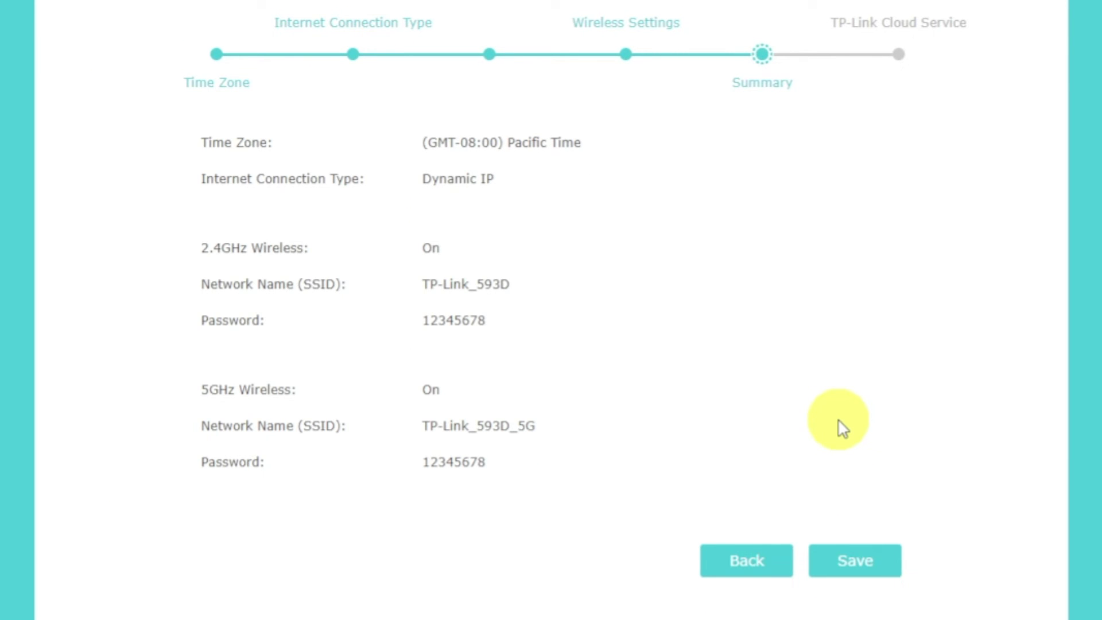
# Step: Save the Quick Setup settings, skip TP-Link ID login, and finish to the Network Map
pyautogui.click(869, 572)
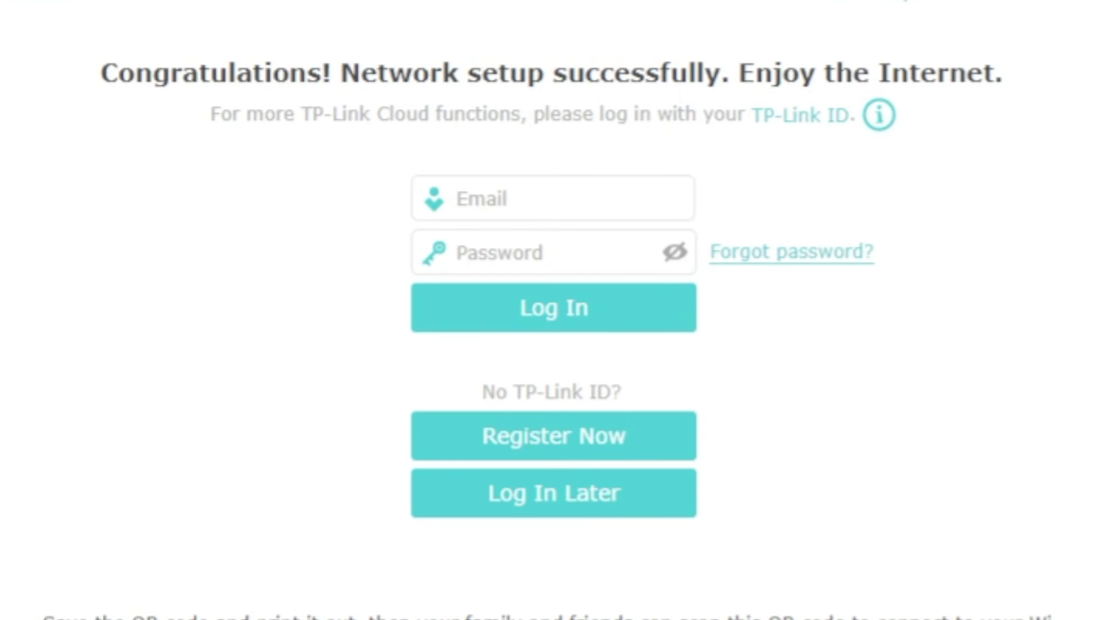
pyautogui.click(637, 496)
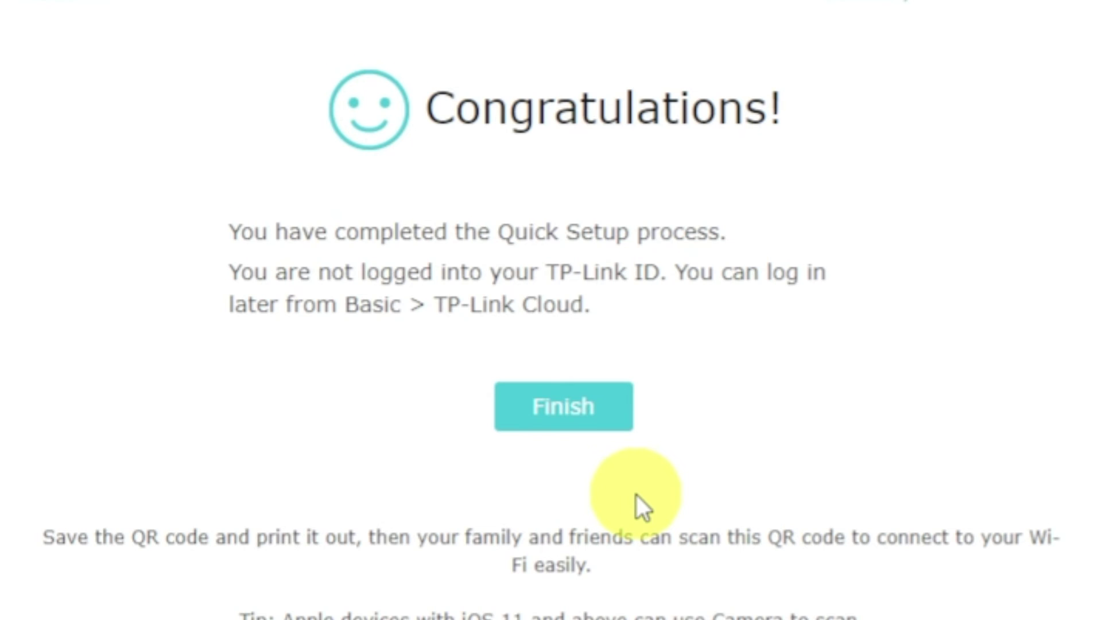
pyautogui.click(560, 428)
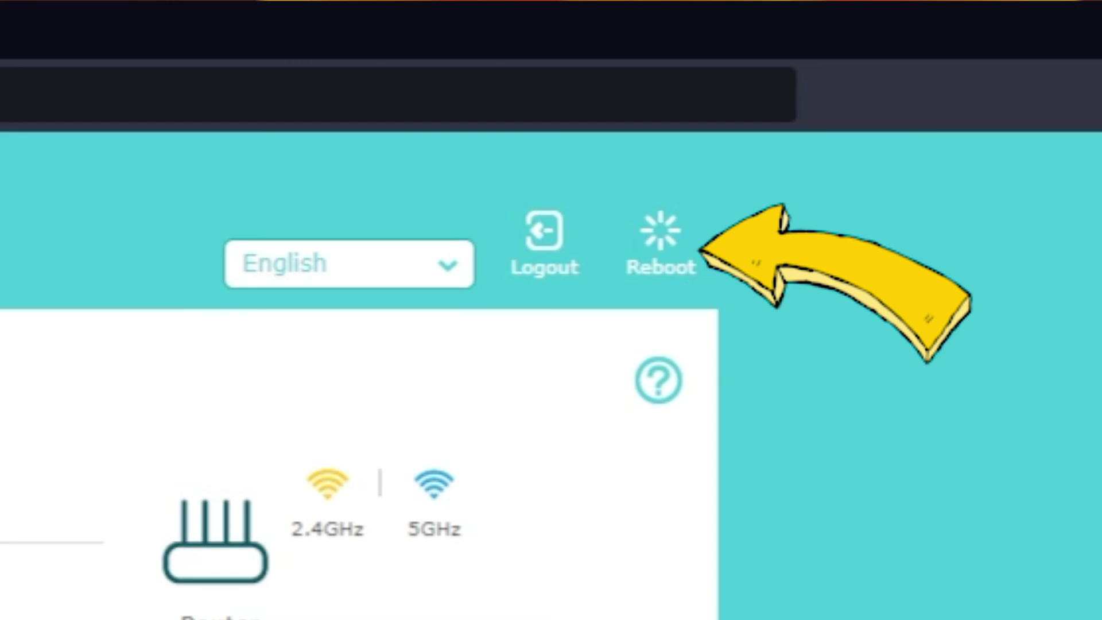
# Step: Reboot the router from the top-right Reboot icon and confirm the restart
pyautogui.click(659, 258)
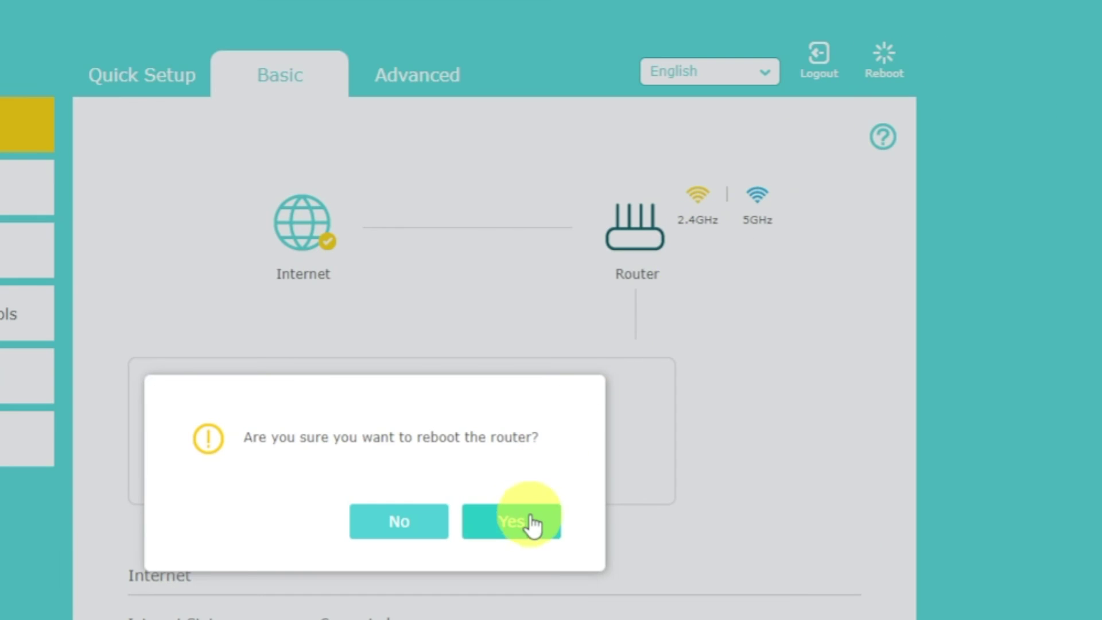
pyautogui.click(529, 522)
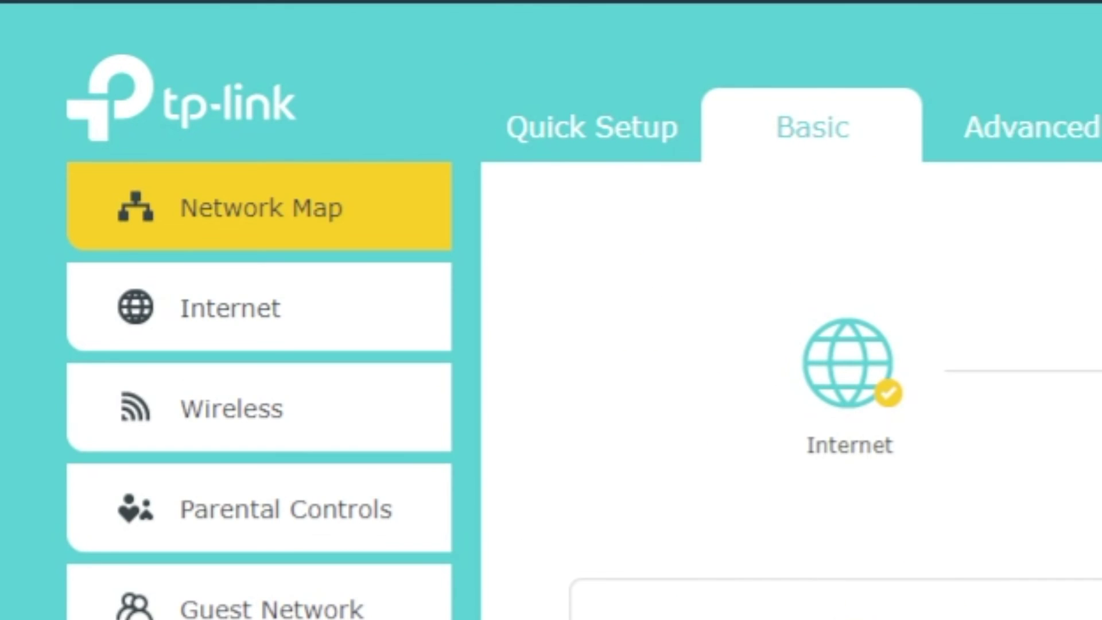
# Step: Set the Dynamic IP connection to clone the current computer's MAC, save, and reboot
pyautogui.click(292, 310)
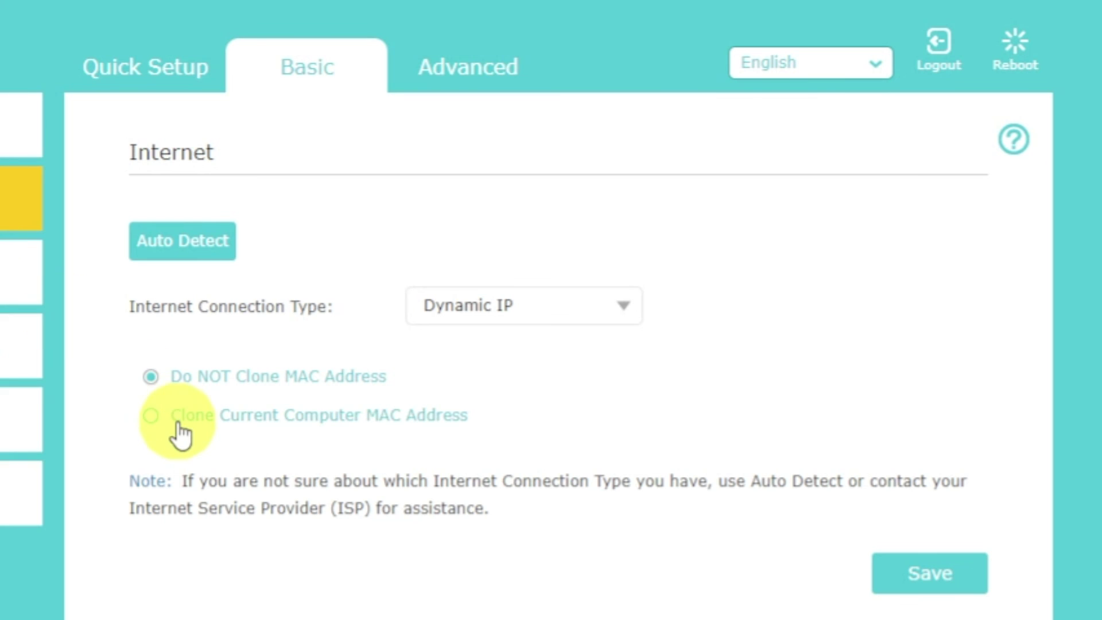
pyautogui.click(179, 429)
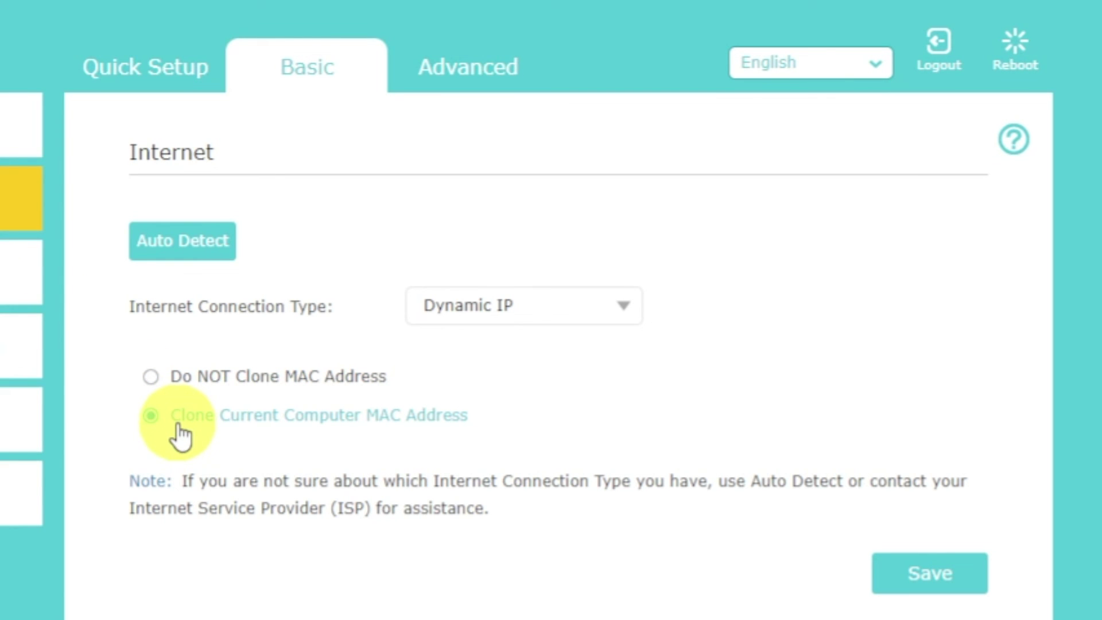
pyautogui.click(917, 577)
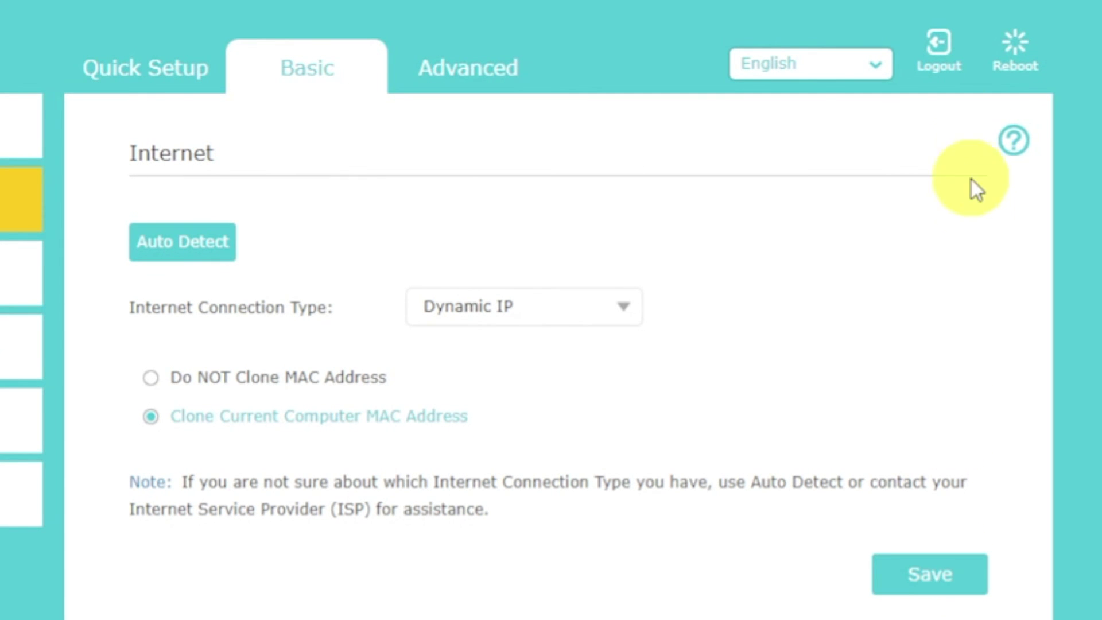
pyautogui.click(1013, 48)
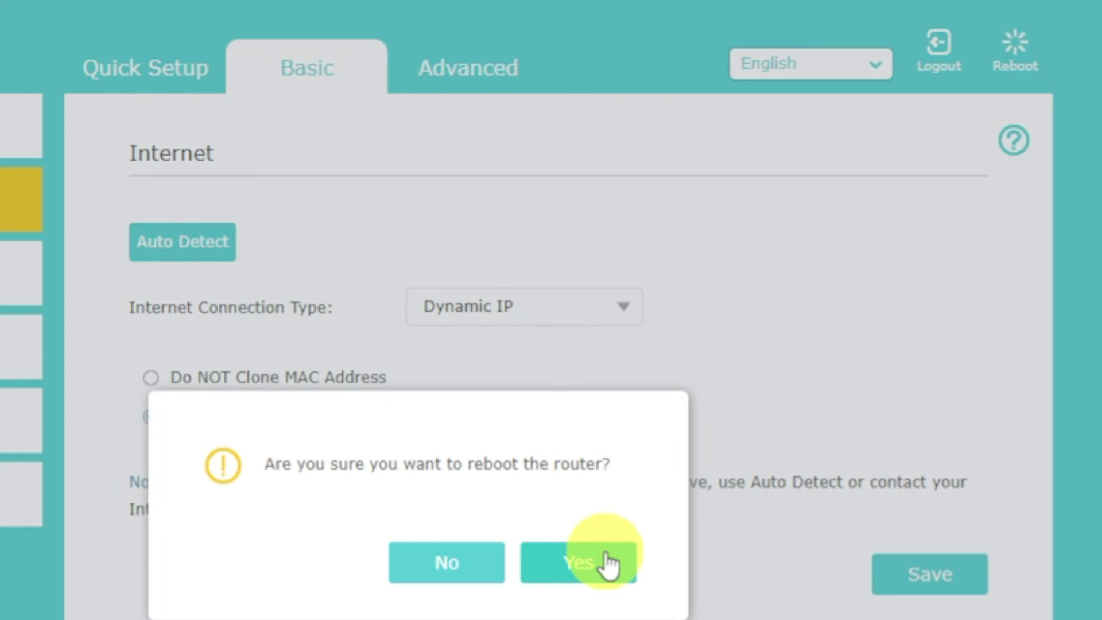
pyautogui.click(578, 562)
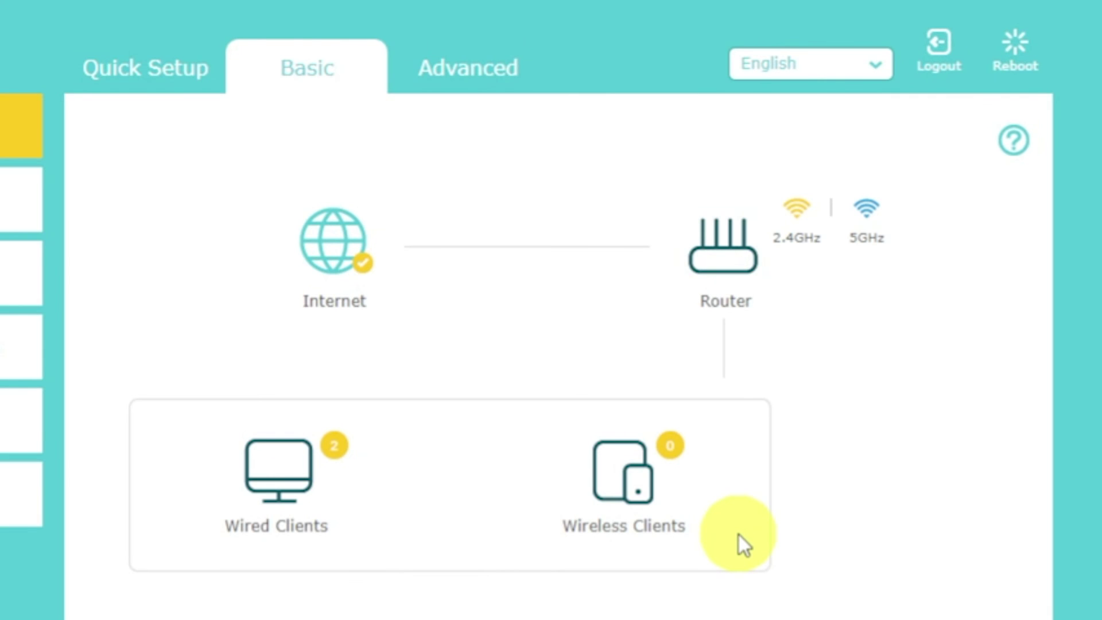